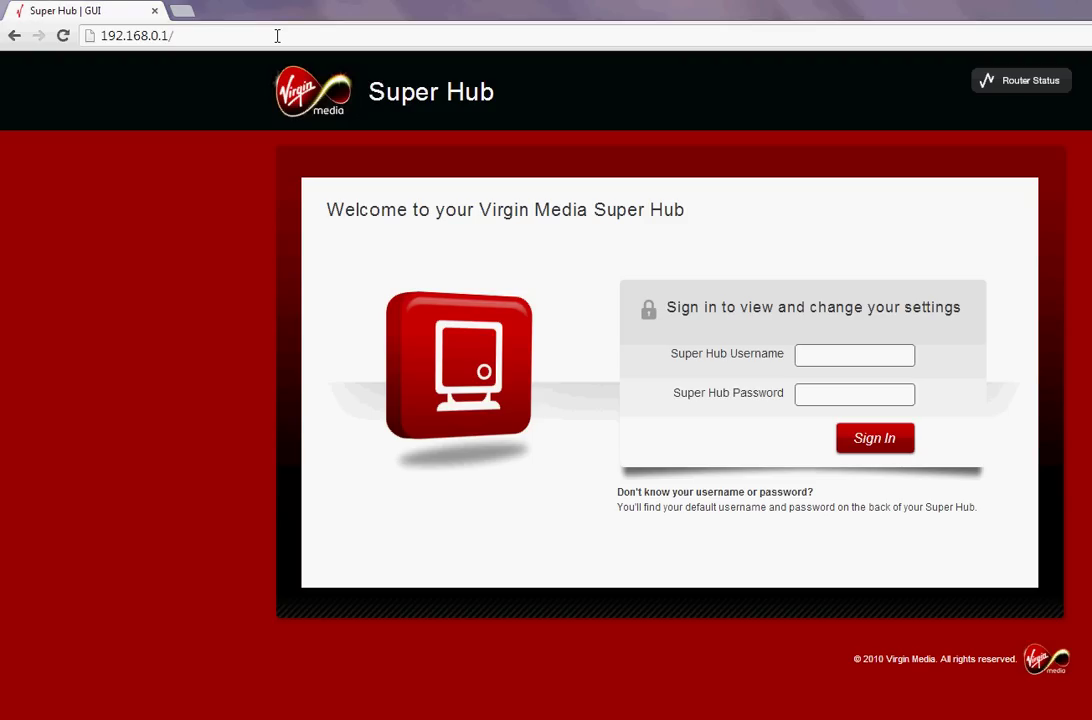
# Load the Super Hub sign-in page at 192.168.0.1 in Chrome
pyautogui.press('Left')
pyautogui.press('Left')
pyautogui.press('Left')
pyautogui.press('Left')
pyautogui.press('Left')
pyautogui.press('Left')
pyautogui.press('Right')
pyautogui.press('Right')
pyautogui.press('Right')
pyautogui.press('Right')
# Reload the page and sign in with the hub's default username and password
pyautogui.press('Return')
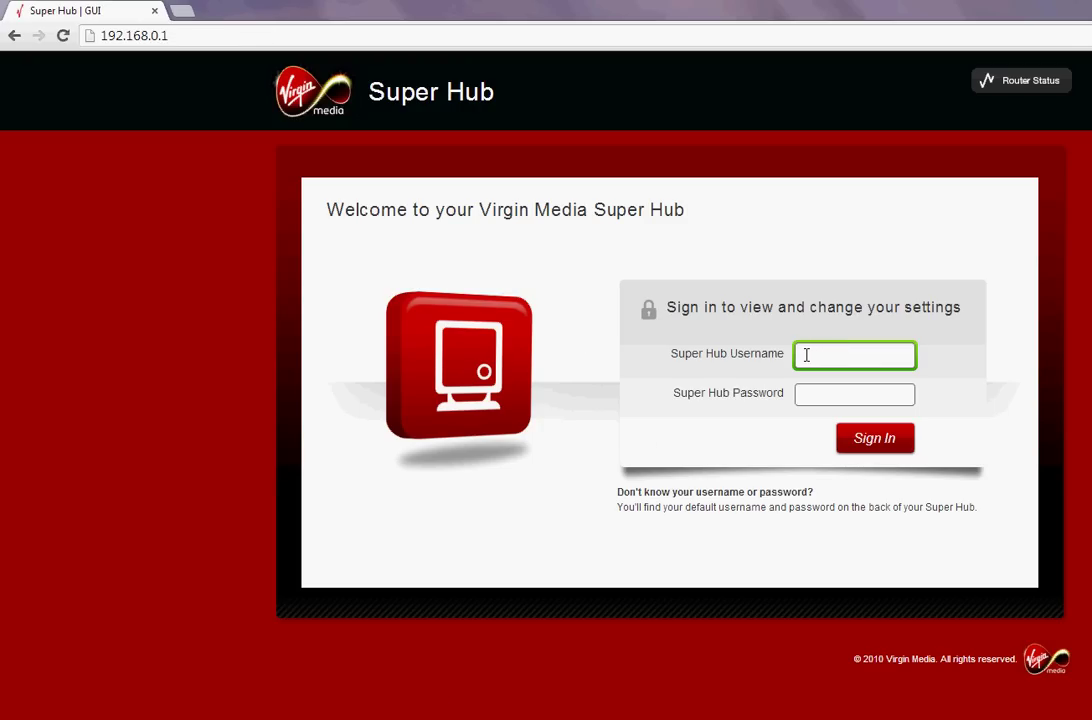
pyautogui.write('admin')
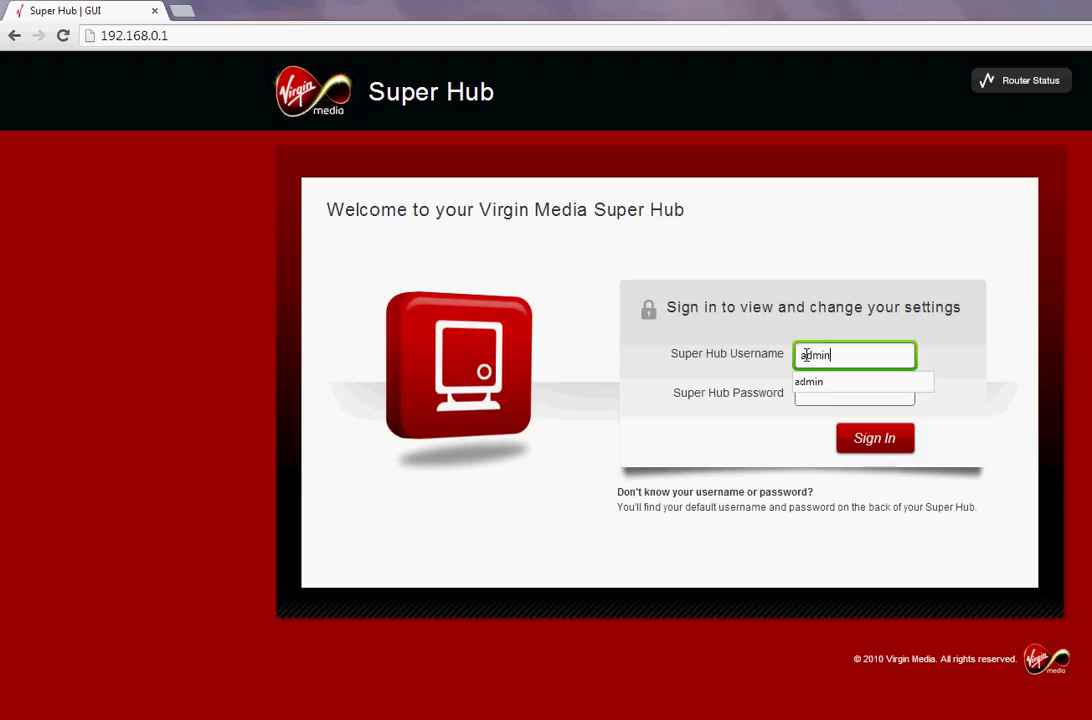
pyautogui.press('Tab')
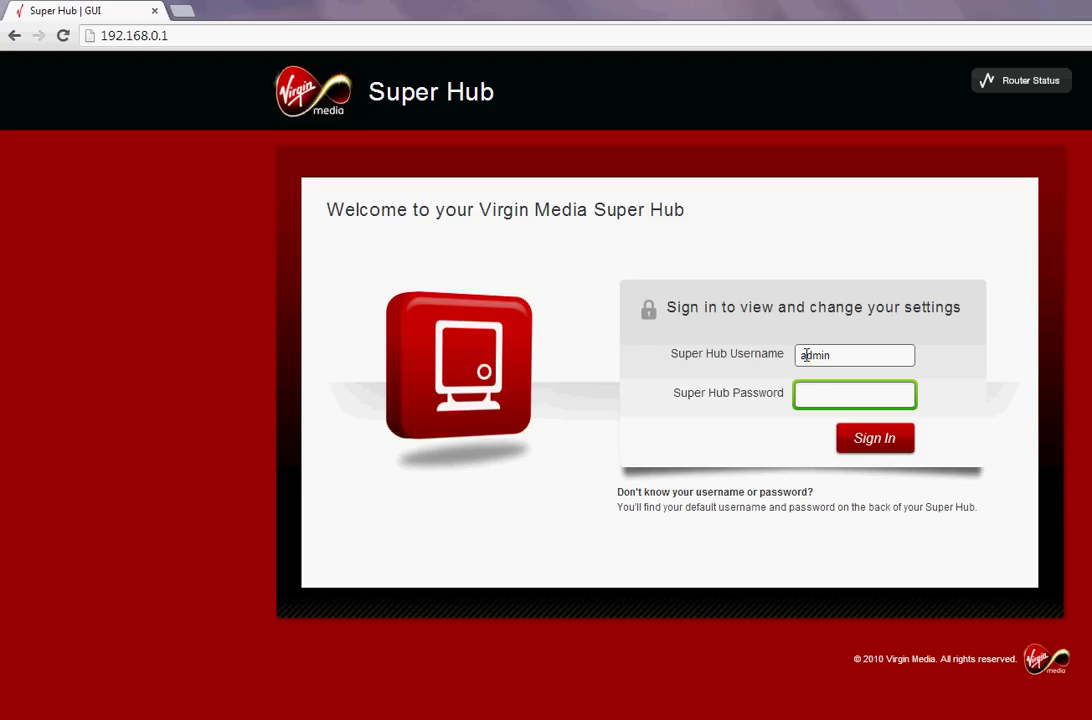
pyautogui.write('changeme1')
pyautogui.click(893, 443)
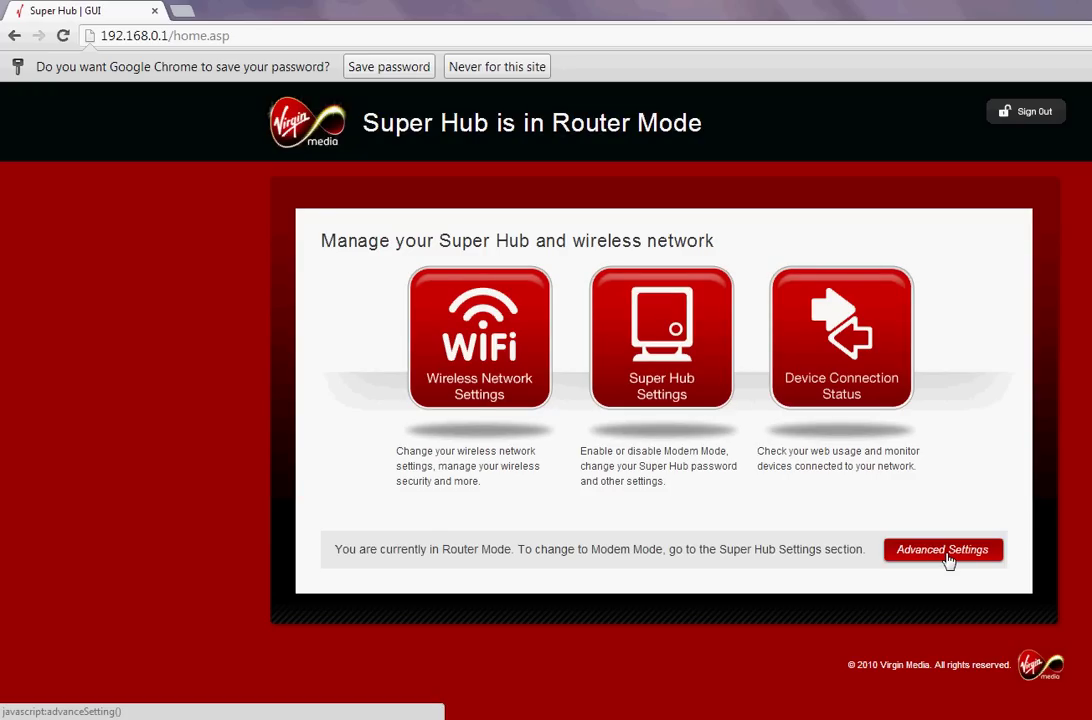
# Open Advanced Settings and scroll down to the Security options
pyautogui.click(948, 560)
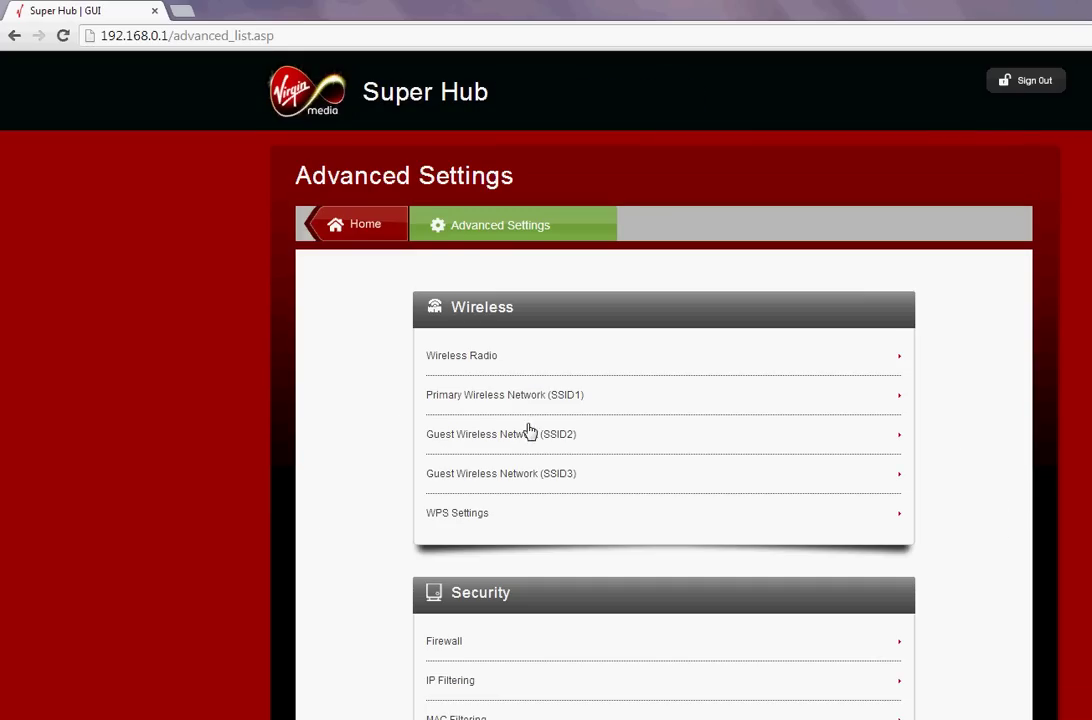
pyautogui.scroll(-3, 145, 357)
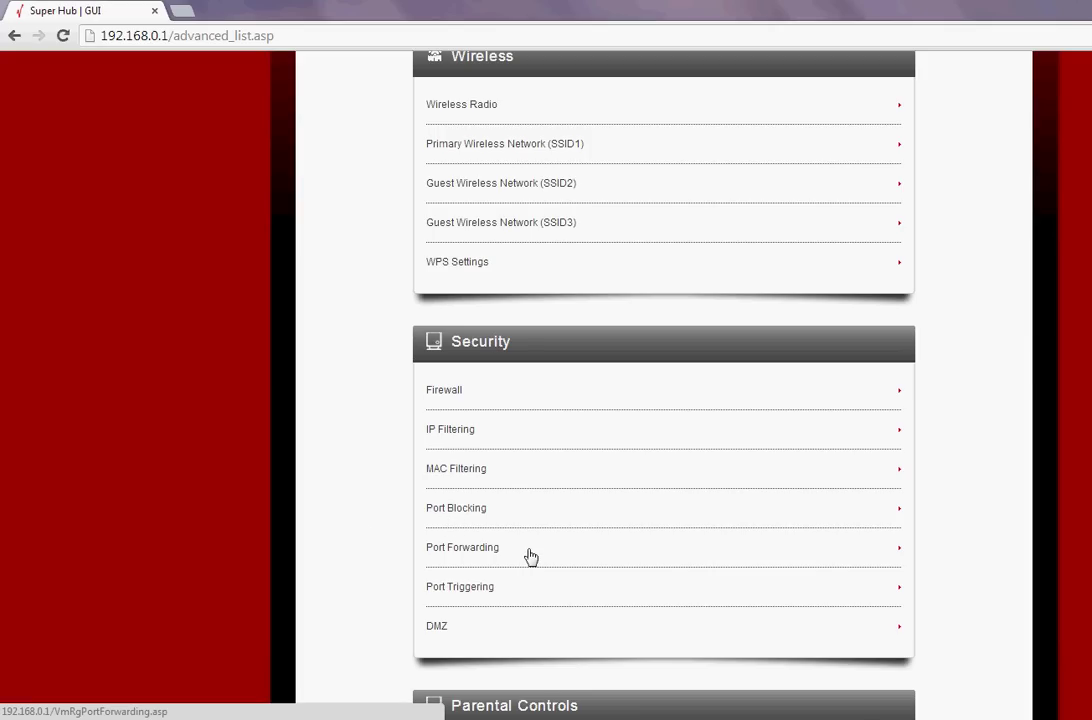
# Open Port Forwarding under Security and scroll to the empty Add Rule form
pyautogui.click(902, 553)
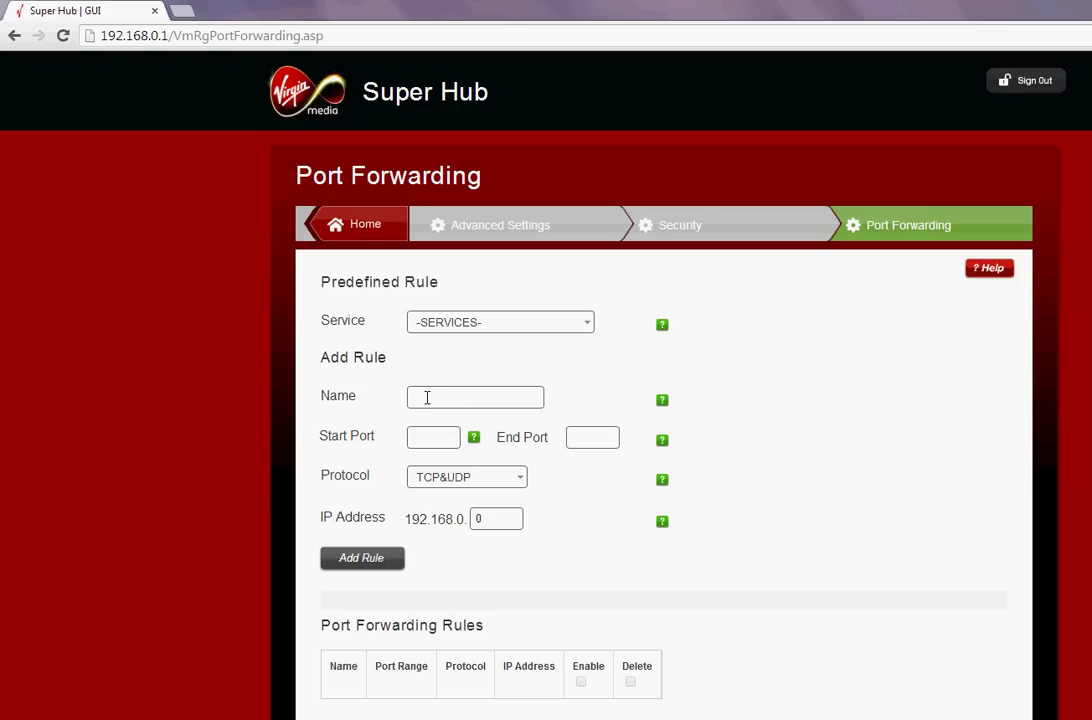
pyautogui.scroll(-1, 736, 529)
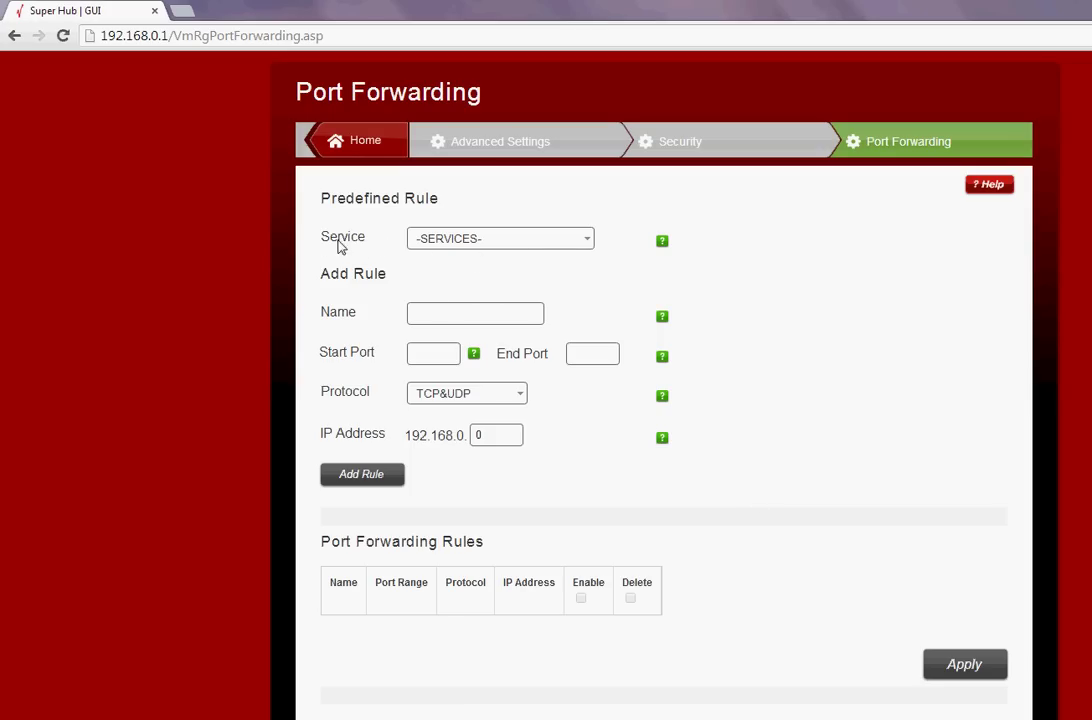
# Fill the Add Rule form with the HTTP(TCP:80) preset targeting IP 192.168.0.10
pyautogui.click(589, 242)
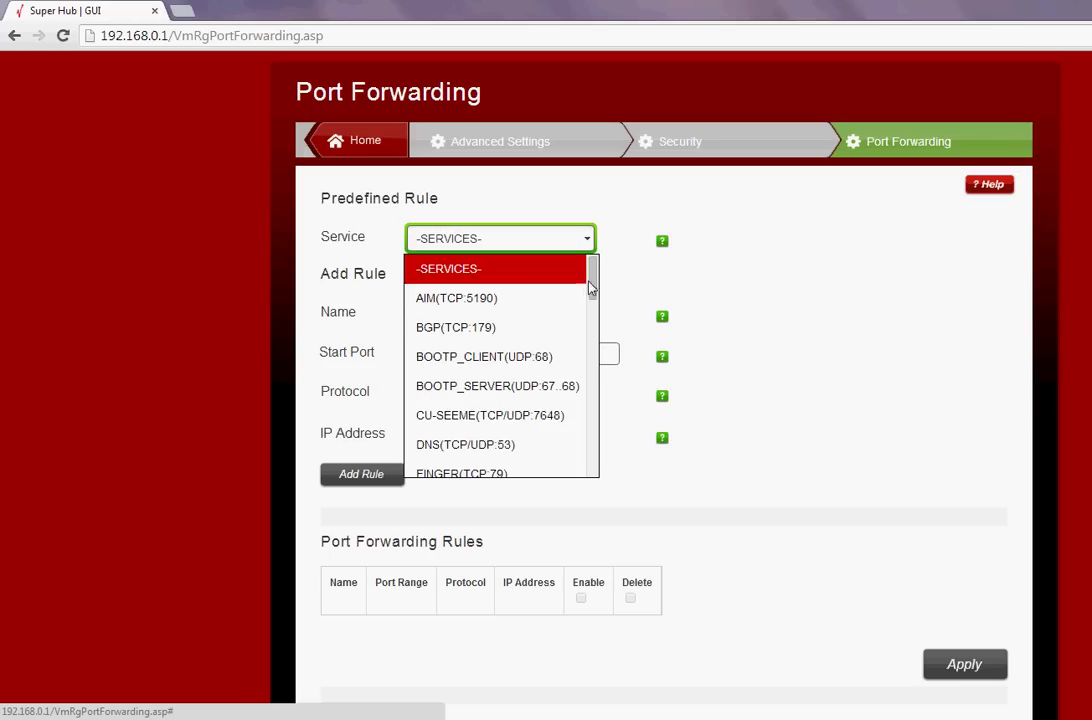
pyautogui.moveTo(596, 288); pyautogui.dragTo(584, 339)
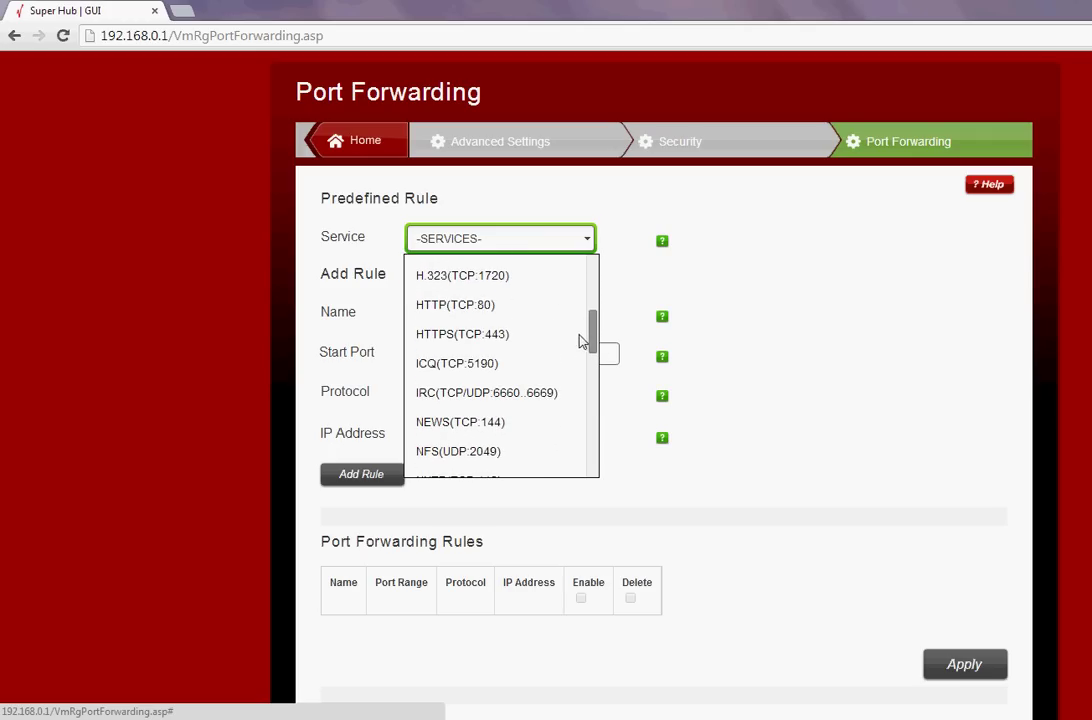
pyautogui.click(490, 313)
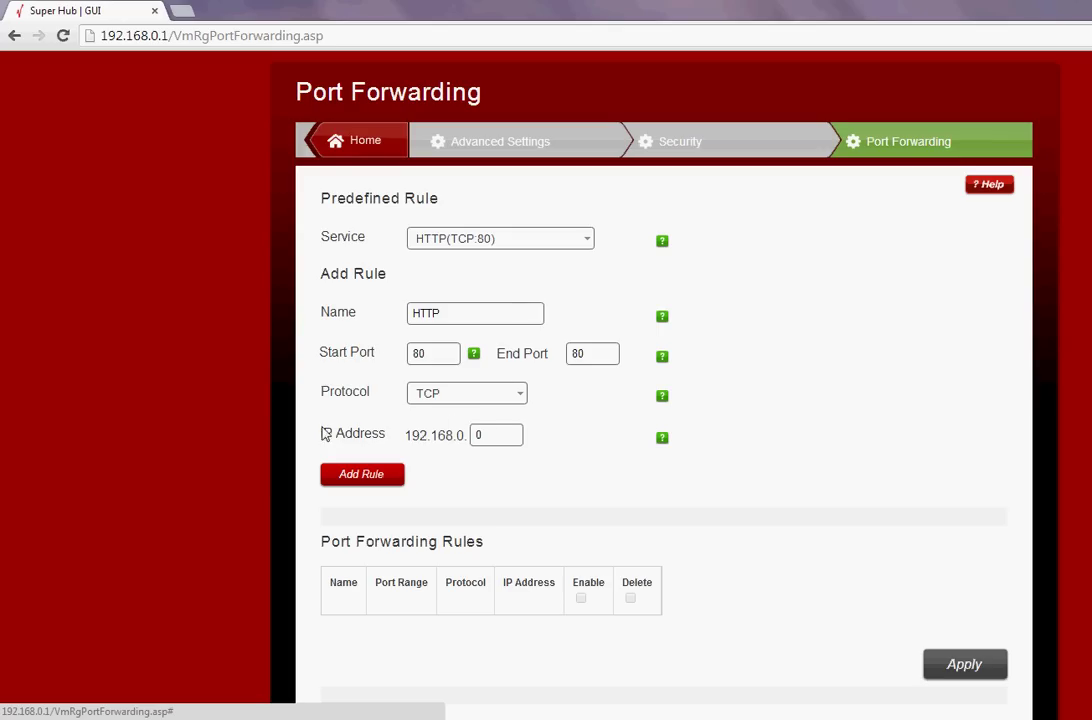
pyautogui.doubleClick(493, 436)
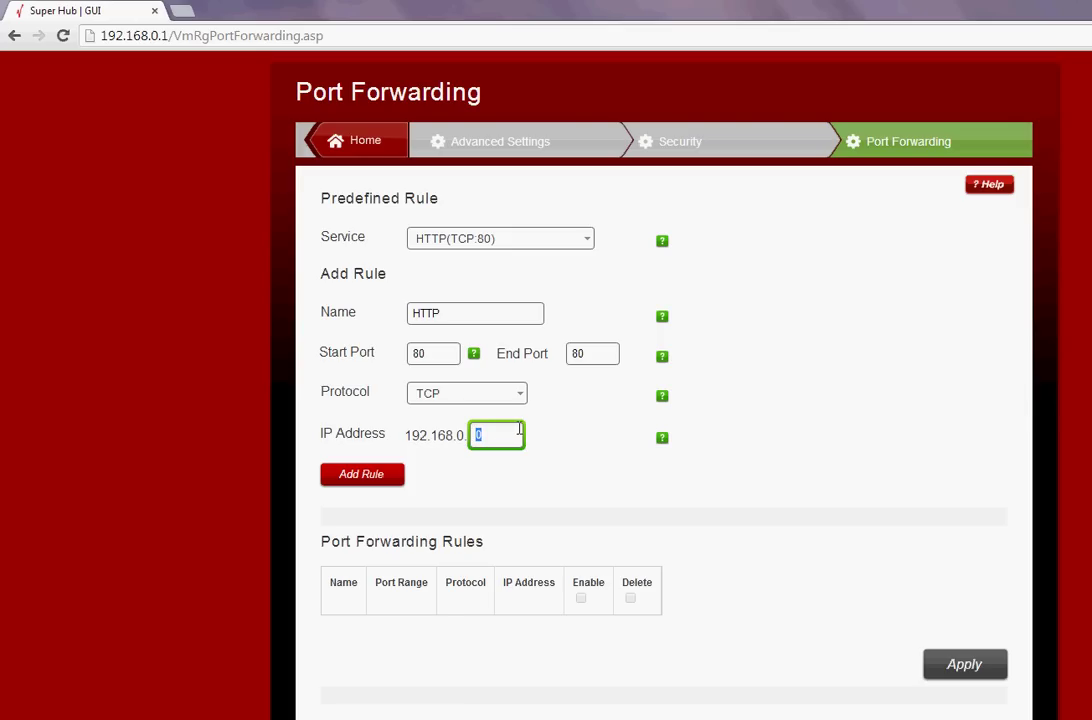
pyautogui.moveTo(660, 399)
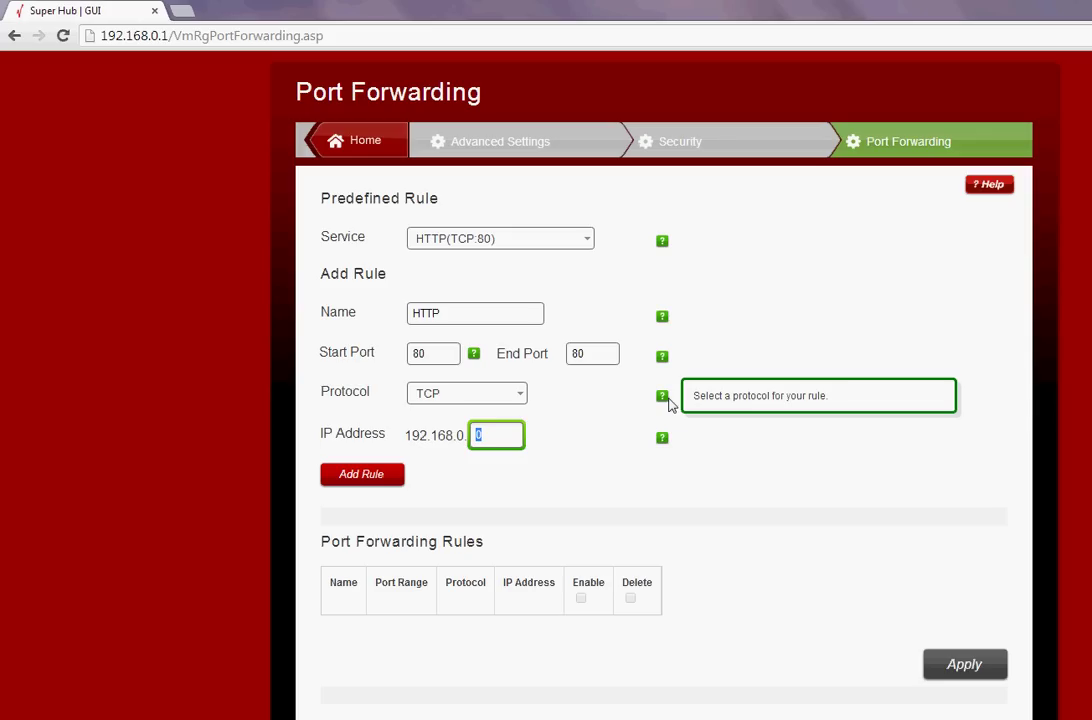
pyautogui.write('10')
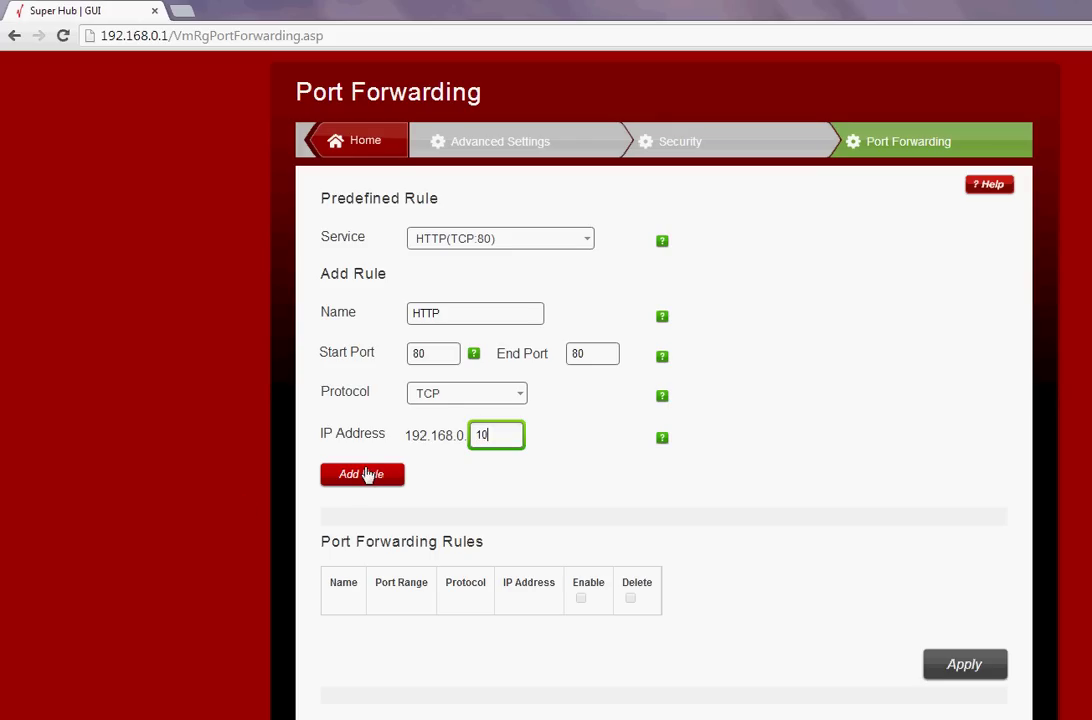
# Add the HTTP rule, then apply the changes and confirm with Yes
pyautogui.click(367, 474)
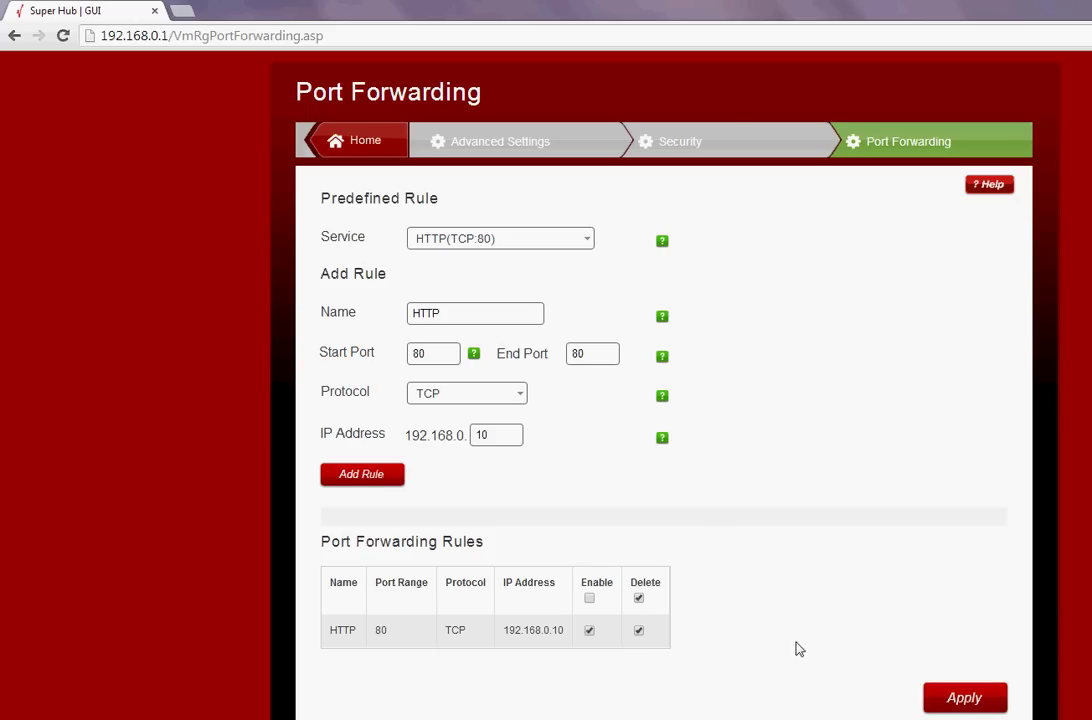
pyautogui.click(963, 700)
pyautogui.click(558, 420)
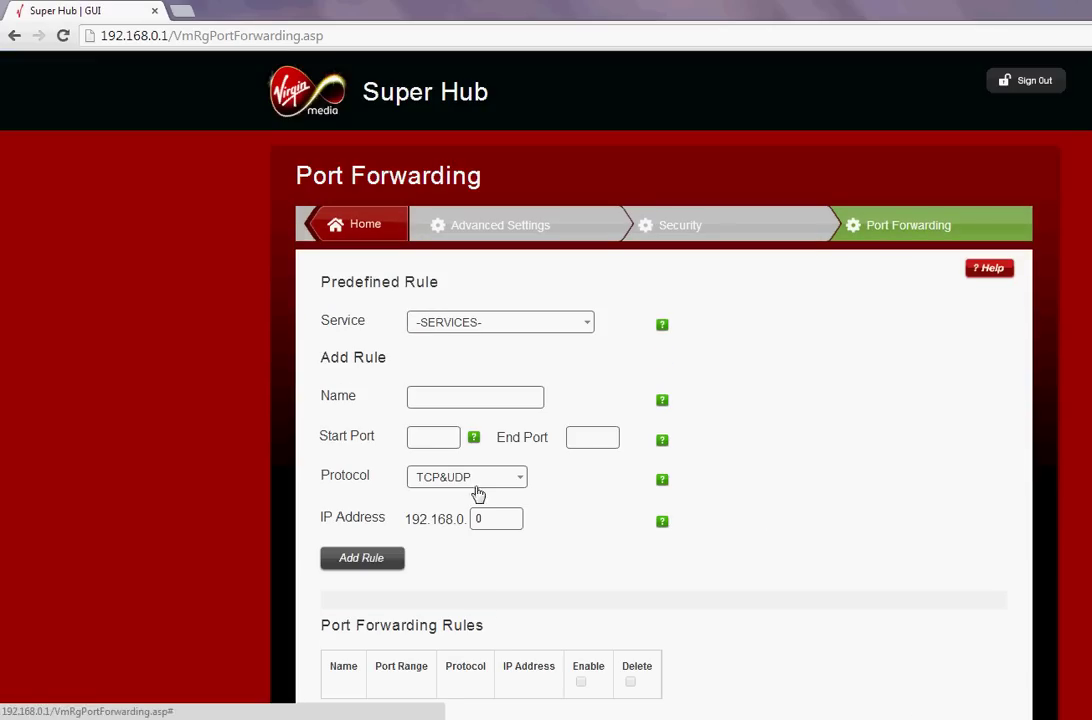
pyautogui.scroll(-1, 478, 495)
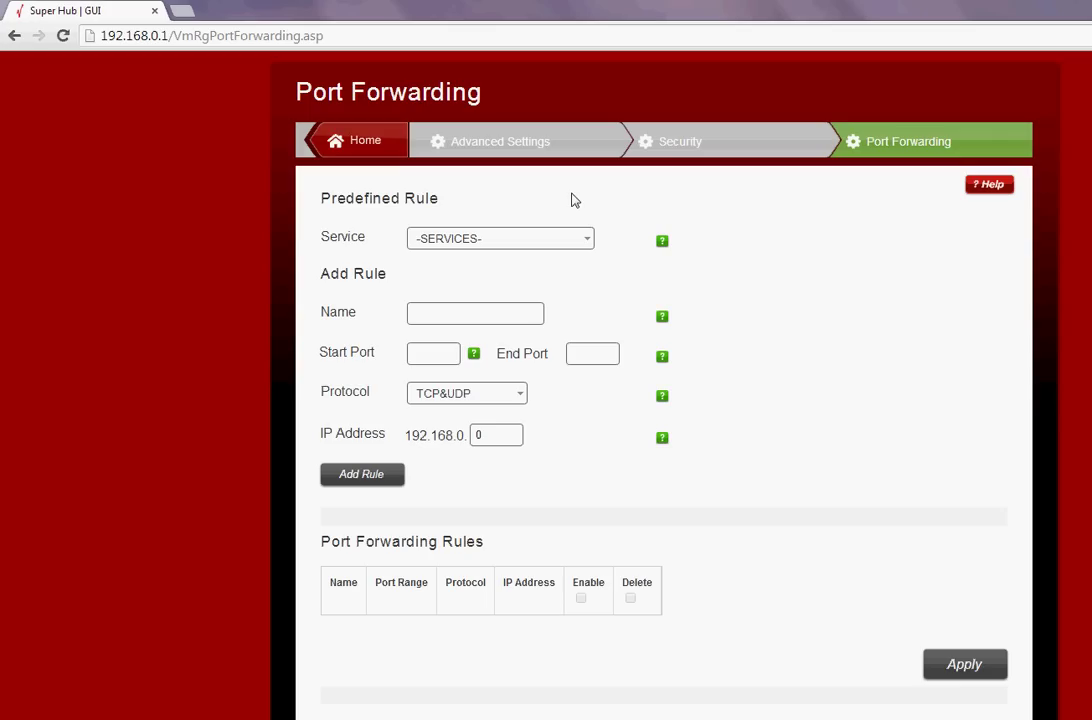
# Name the new rule DVR1 with start and end port 1234
pyautogui.click(585, 241)
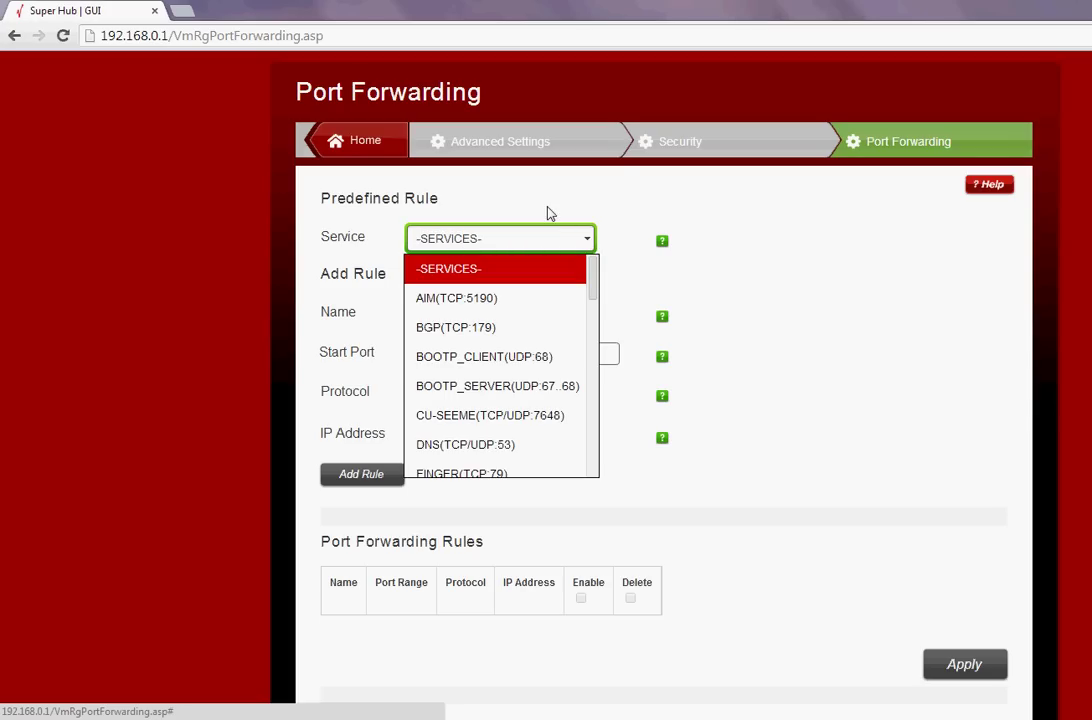
pyautogui.click(550, 211)
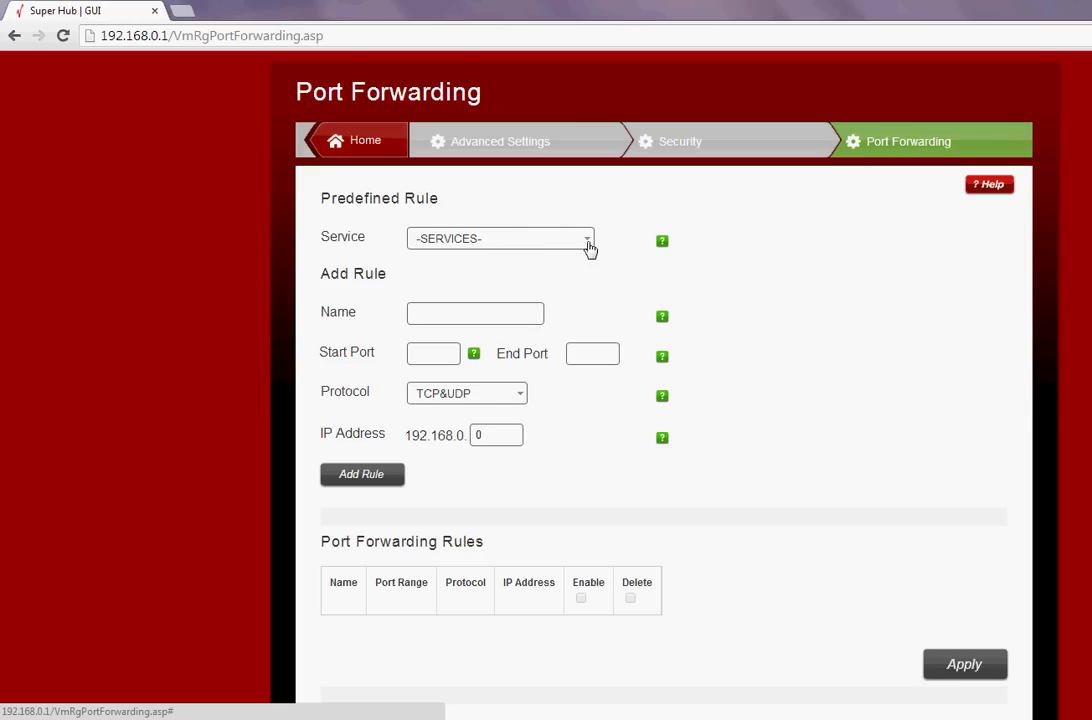
pyautogui.click(441, 313)
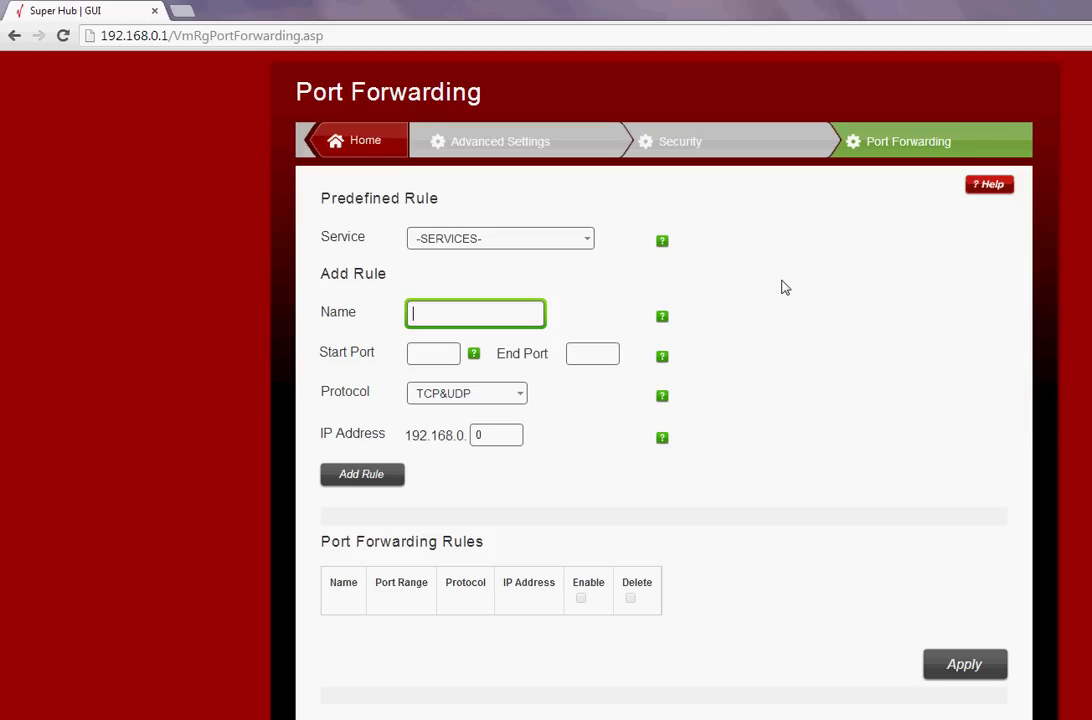
pyautogui.write('DVR1')
pyautogui.click(437, 354)
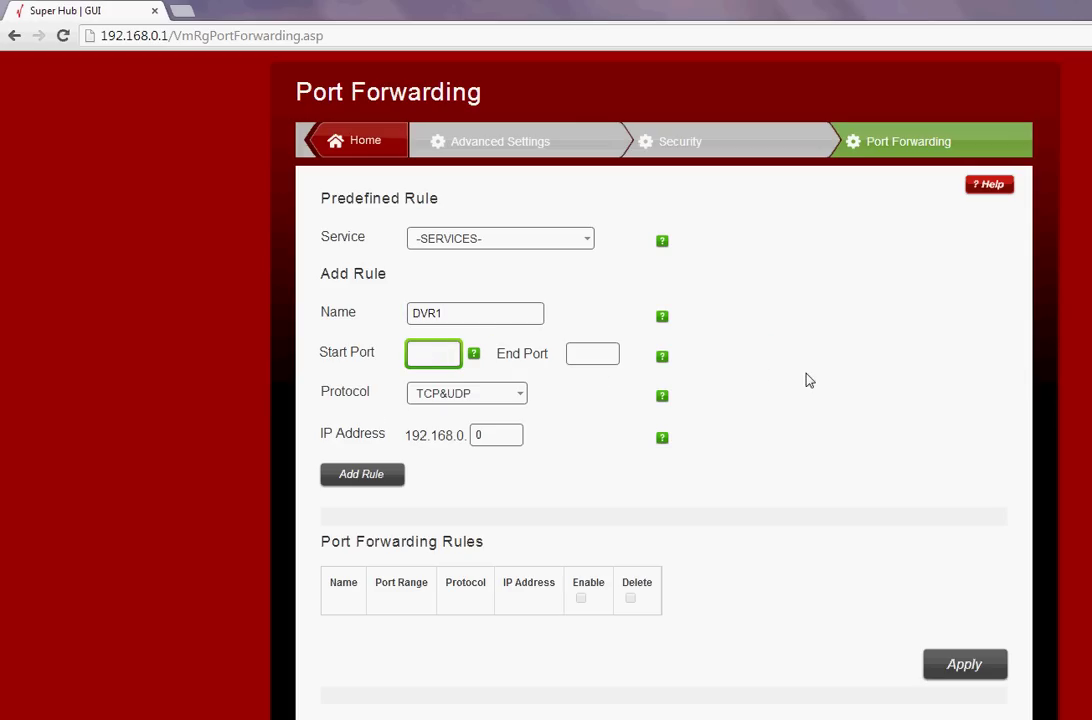
pyautogui.write('1234')
pyautogui.press('Tab')
pyautogui.write('1234')
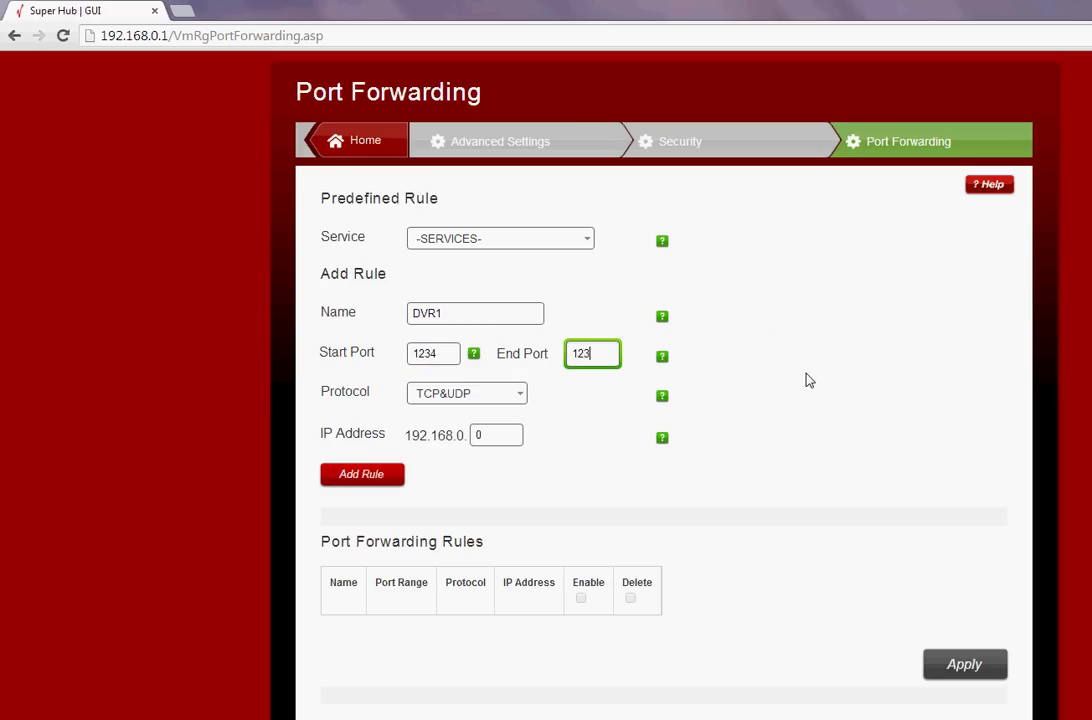
# Set protocol TCP and target IP 192.168.0.10, then add the DVR1 rule
pyautogui.click(522, 395)
pyautogui.click(466, 424)
pyautogui.doubleClick(480, 435)
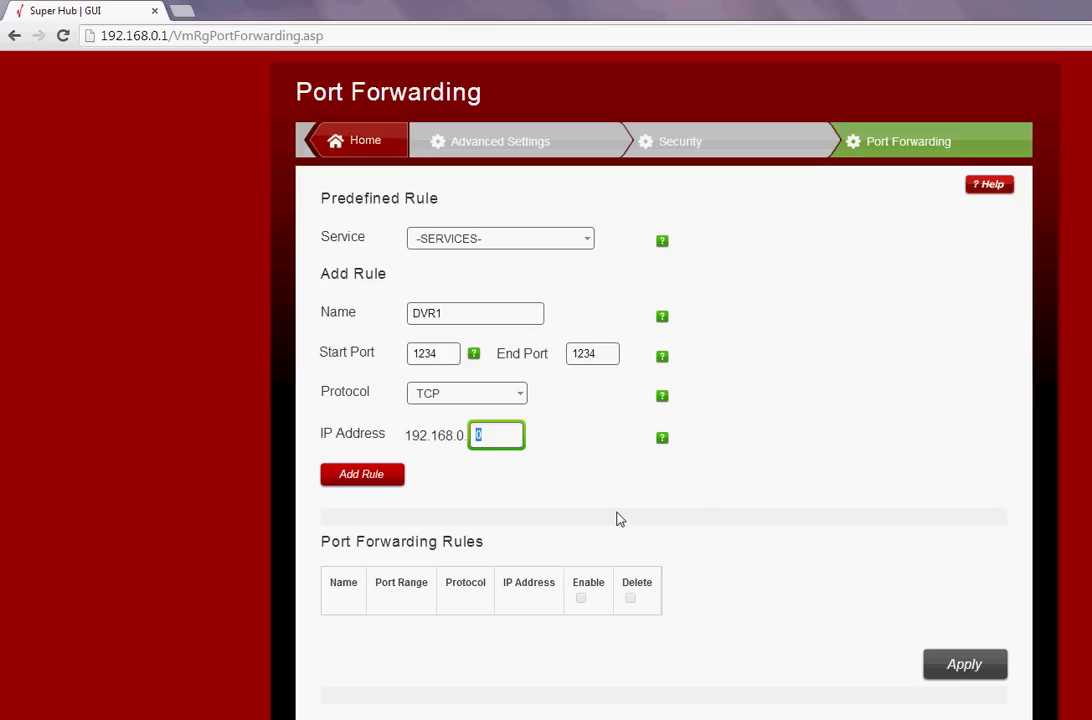
pyautogui.write('10')
pyautogui.click(353, 481)
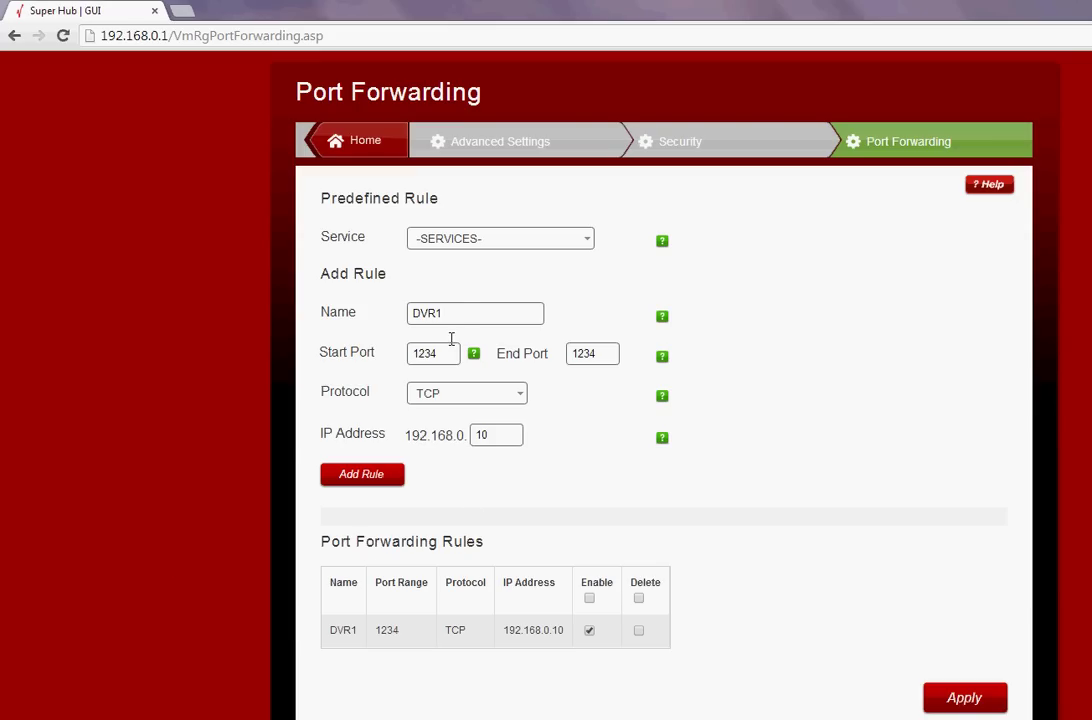
# Add a DVR2 rule with start and end port 4321 using UDP
pyautogui.click(505, 312)
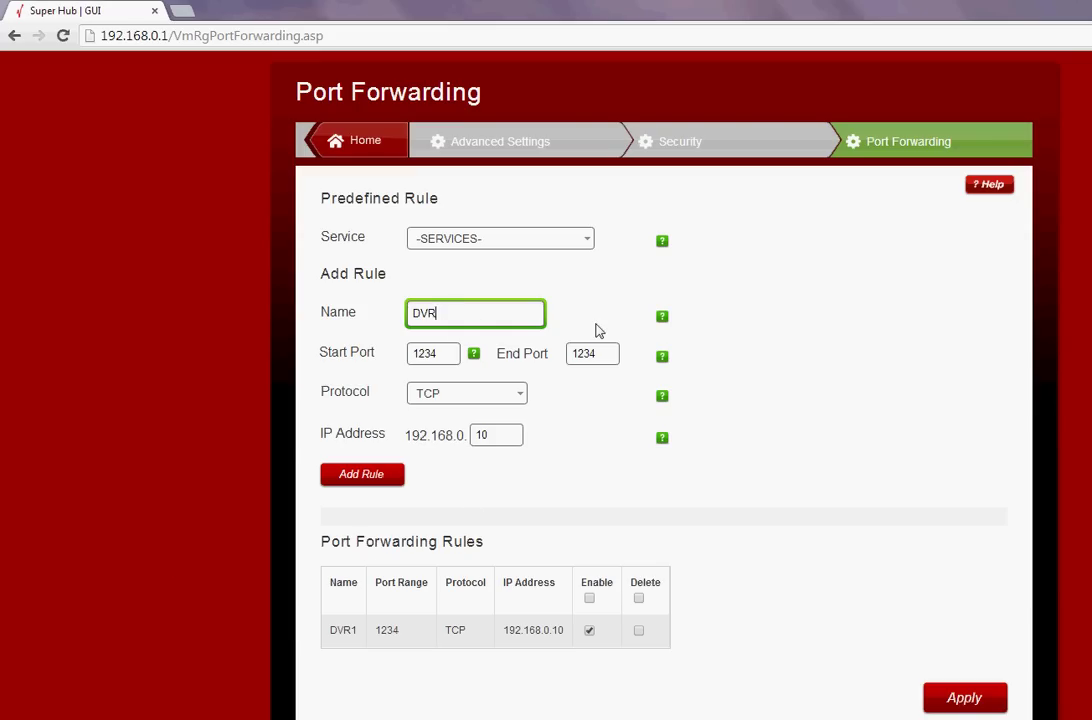
pyautogui.write('2')
pyautogui.press('Tab')
pyautogui.write('4321')
pyautogui.press('Tab')
pyautogui.write('4321')
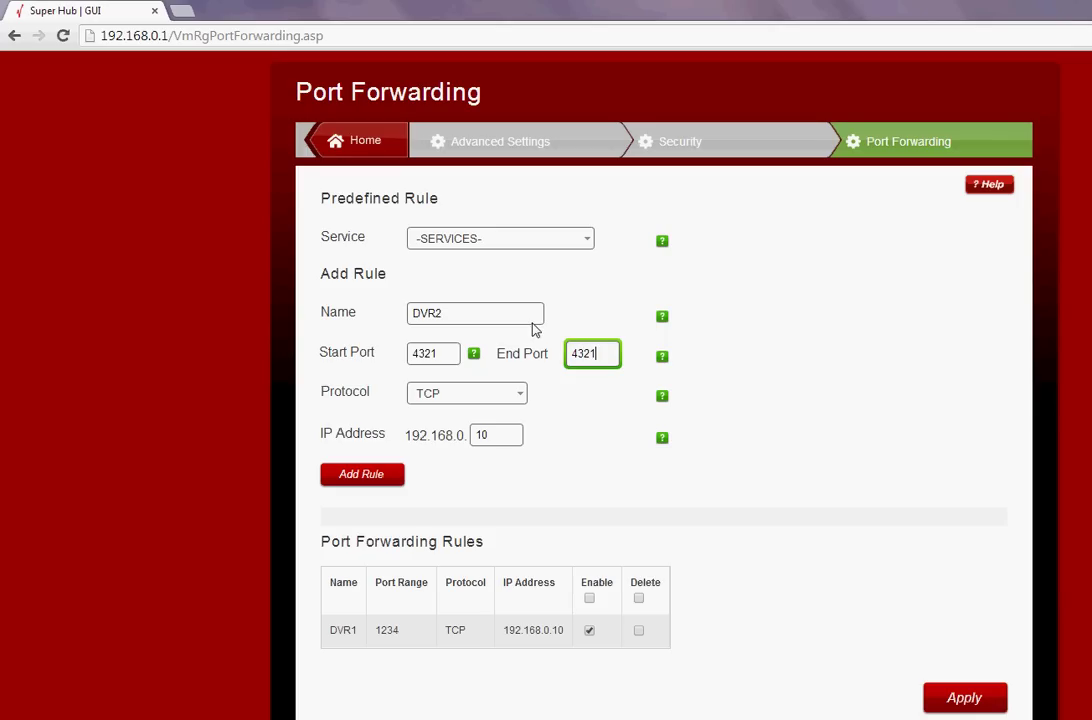
pyautogui.click(508, 394)
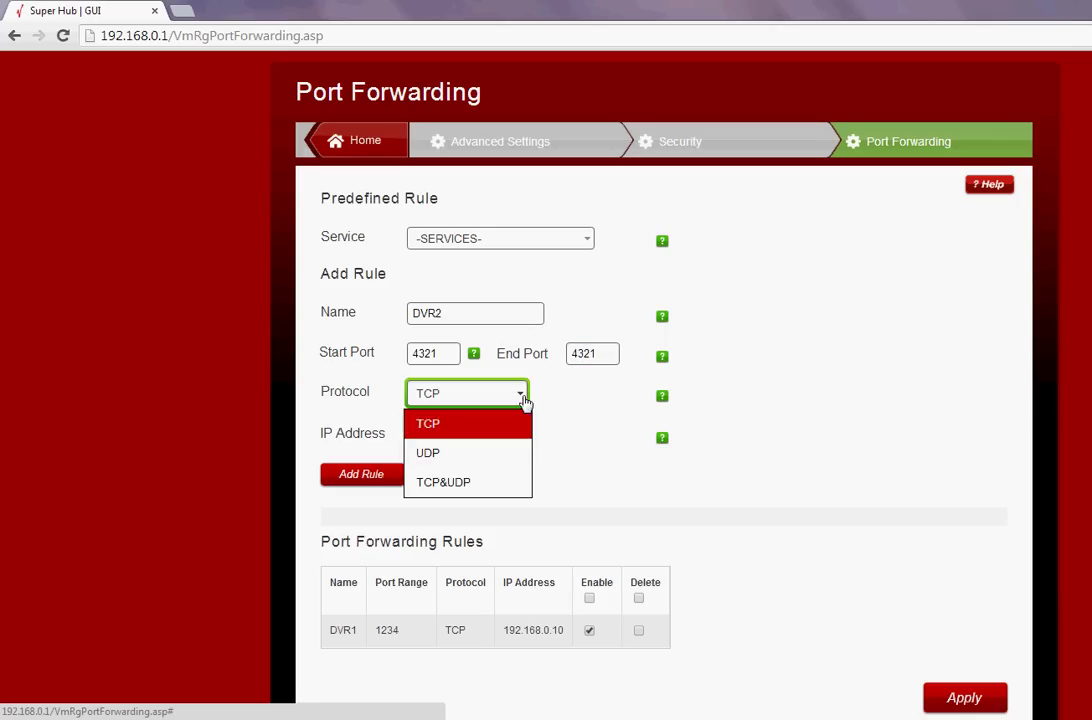
pyautogui.click(477, 456)
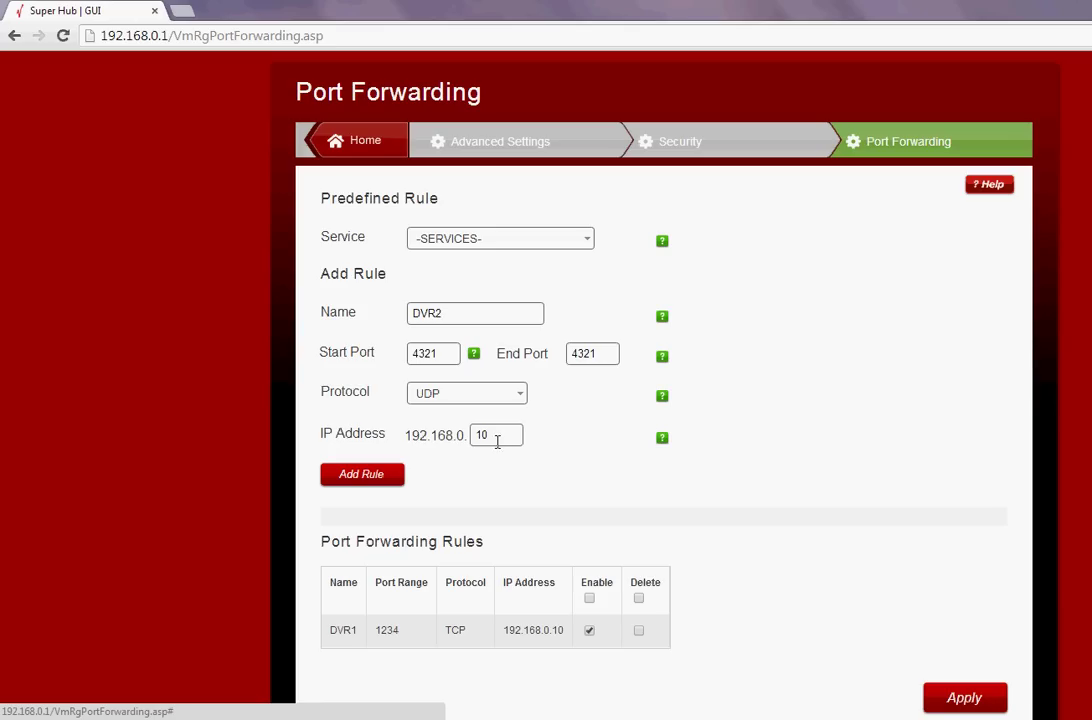
pyautogui.click(361, 479)
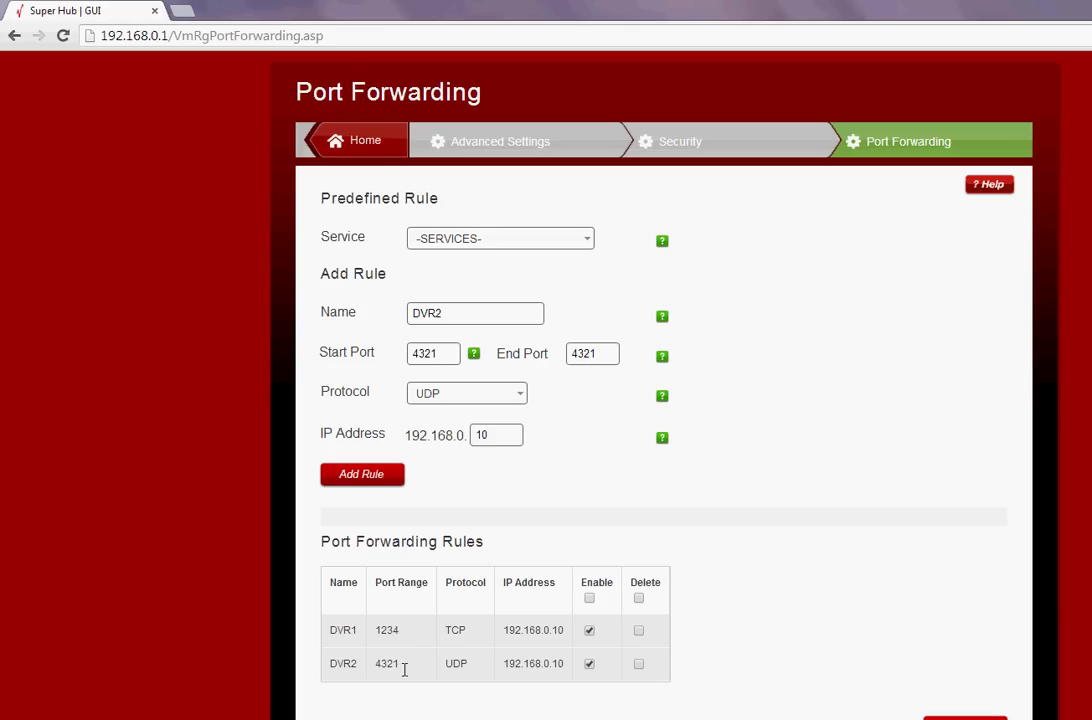
# Add a DVR3 rule on port 4444 using TCP&UDP to 192.168.0.10
pyautogui.click(462, 311)
pyautogui.press('BackSpace')
pyautogui.write('3')
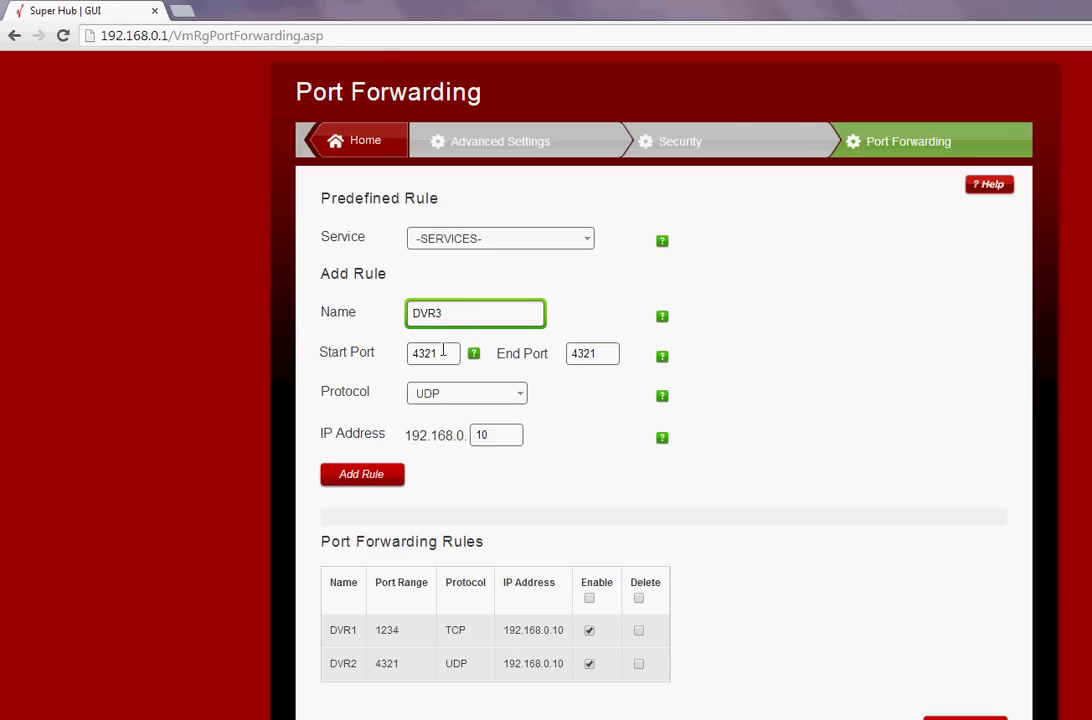
pyautogui.doubleClick(435, 355)
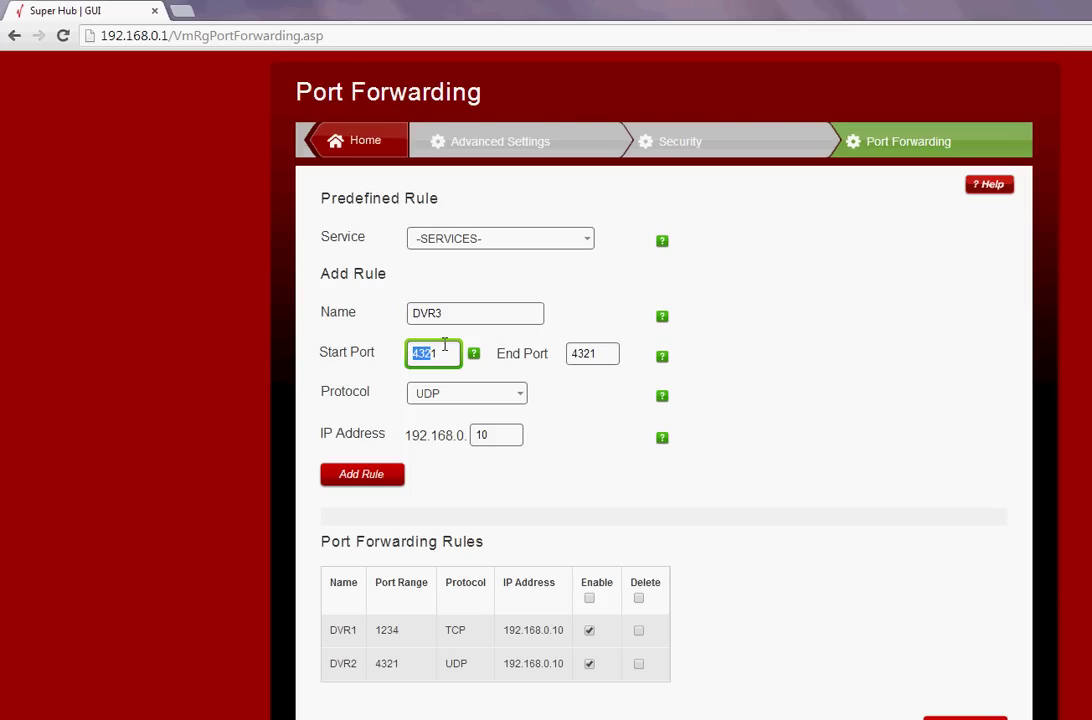
pyautogui.write('4444')
pyautogui.doubleClick(600, 354)
pyautogui.write('4444')
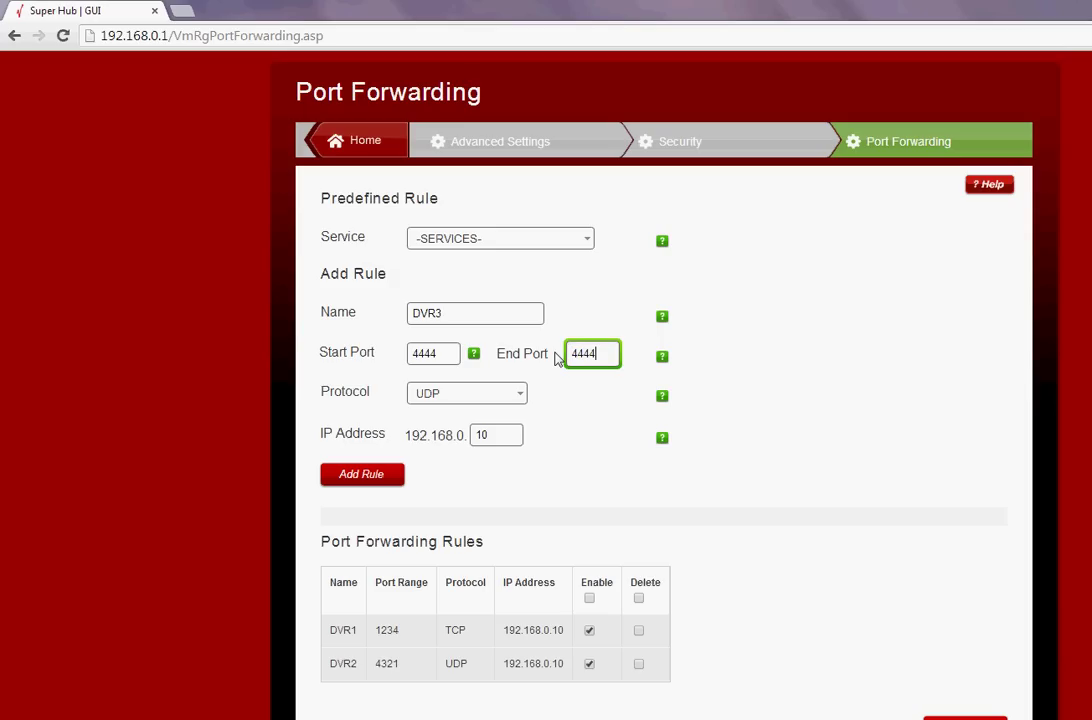
pyautogui.click(521, 393)
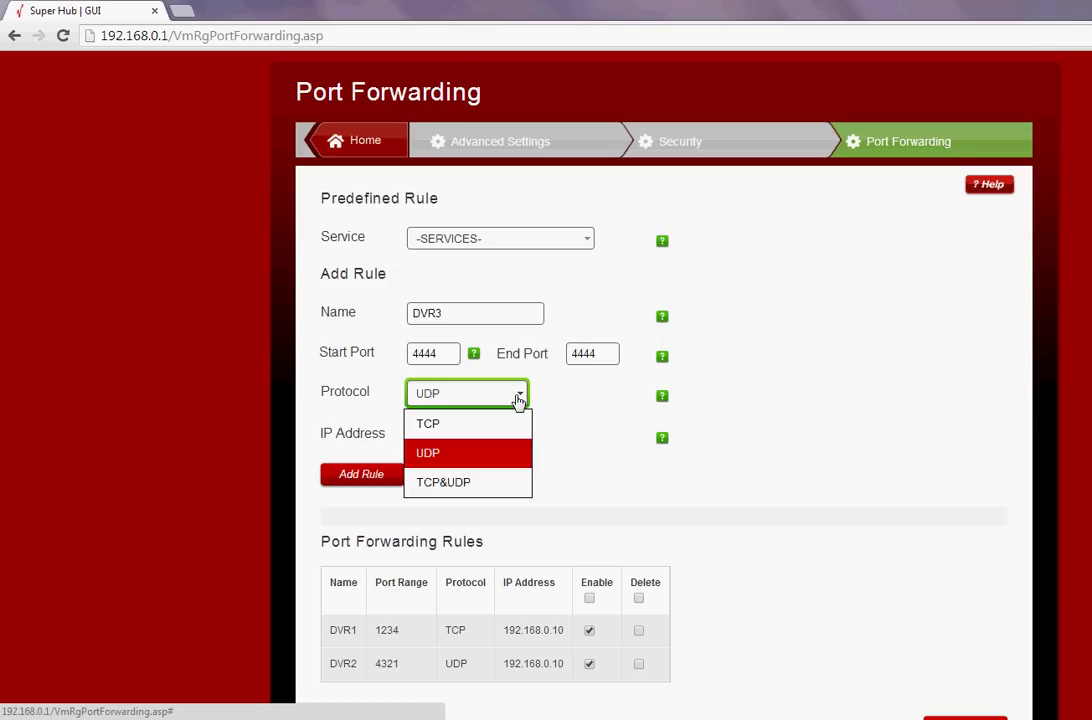
pyautogui.click(480, 486)
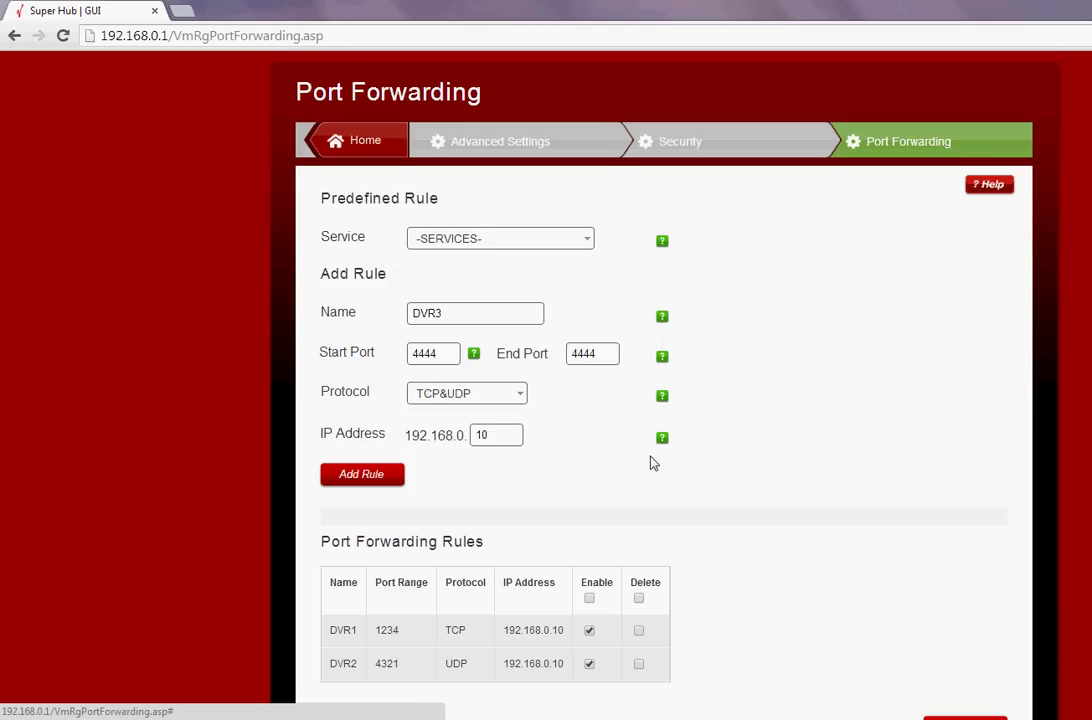
pyautogui.scroll(-1, 650, 463)
pyautogui.click(376, 391)
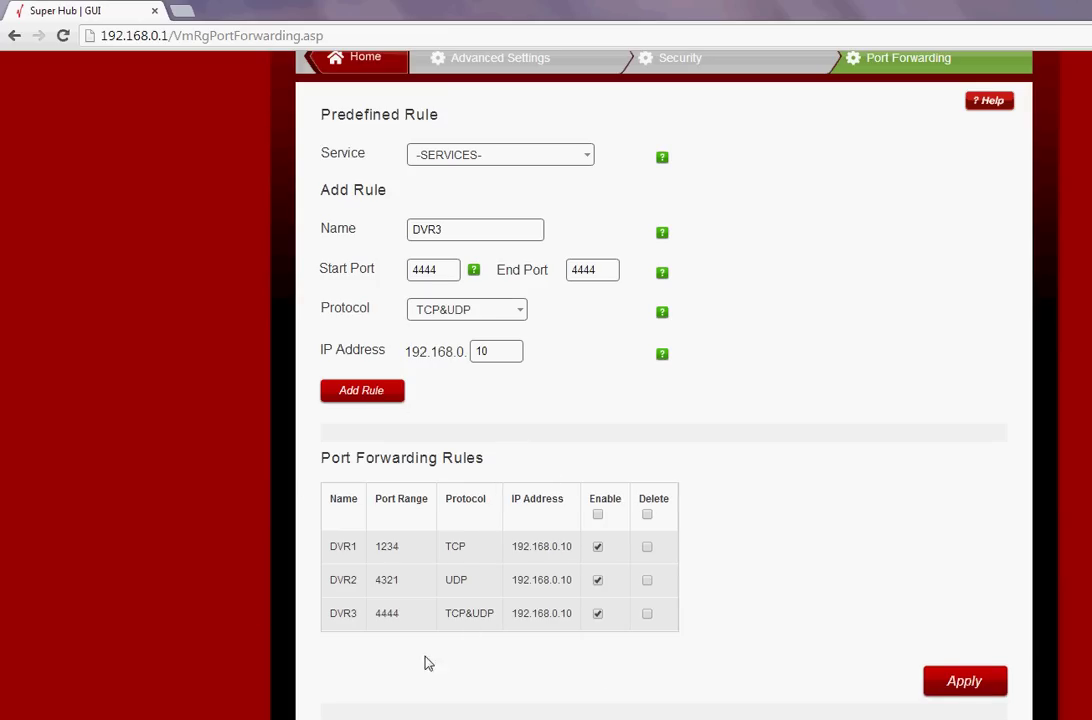
# Apply the DVR1, DVR2 and DVR3 rules (ports 1234, 4321, 4444) and confirm with Yes
pyautogui.click(965, 684)
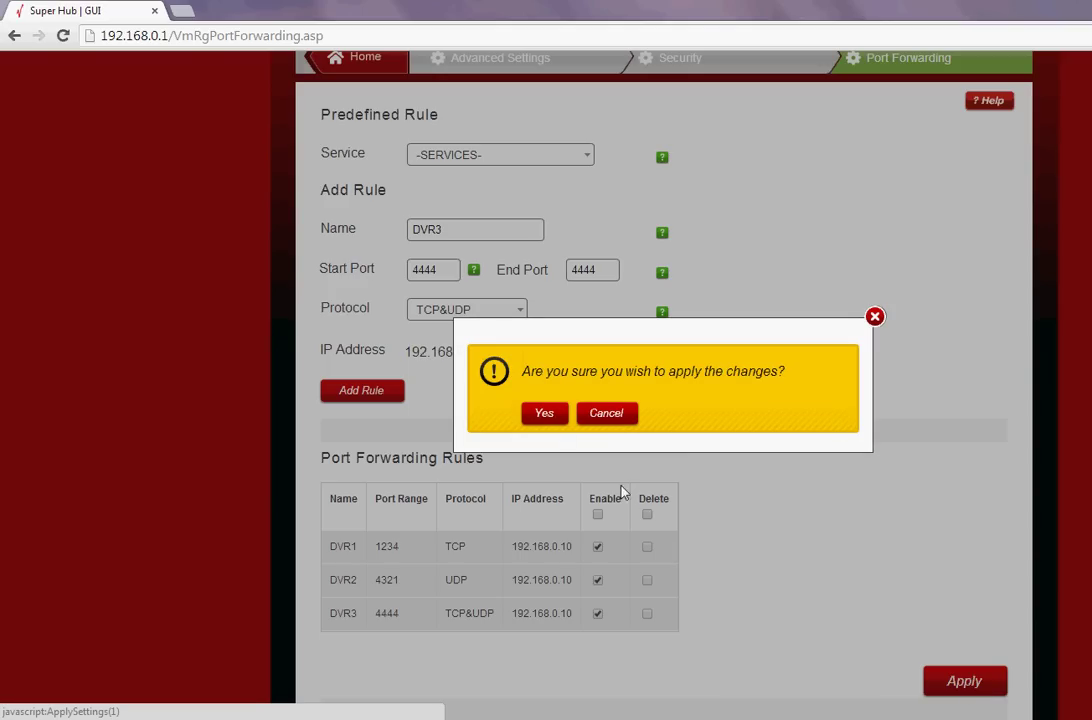
pyautogui.click(546, 412)
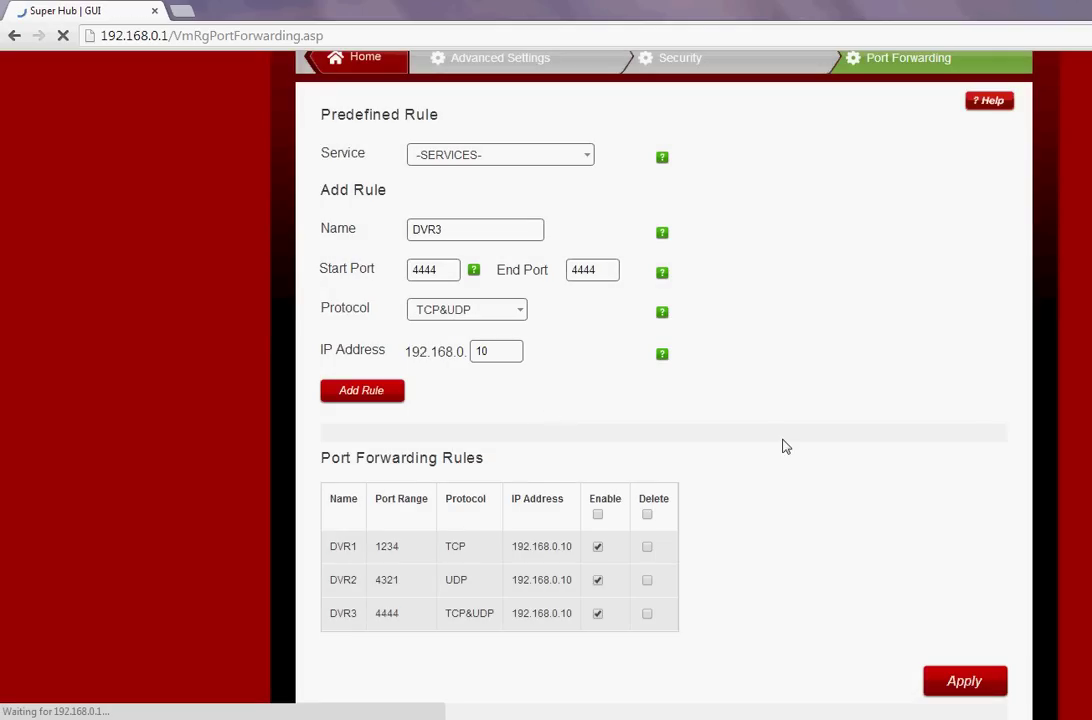
pyautogui.scroll(-3, 788, 454)
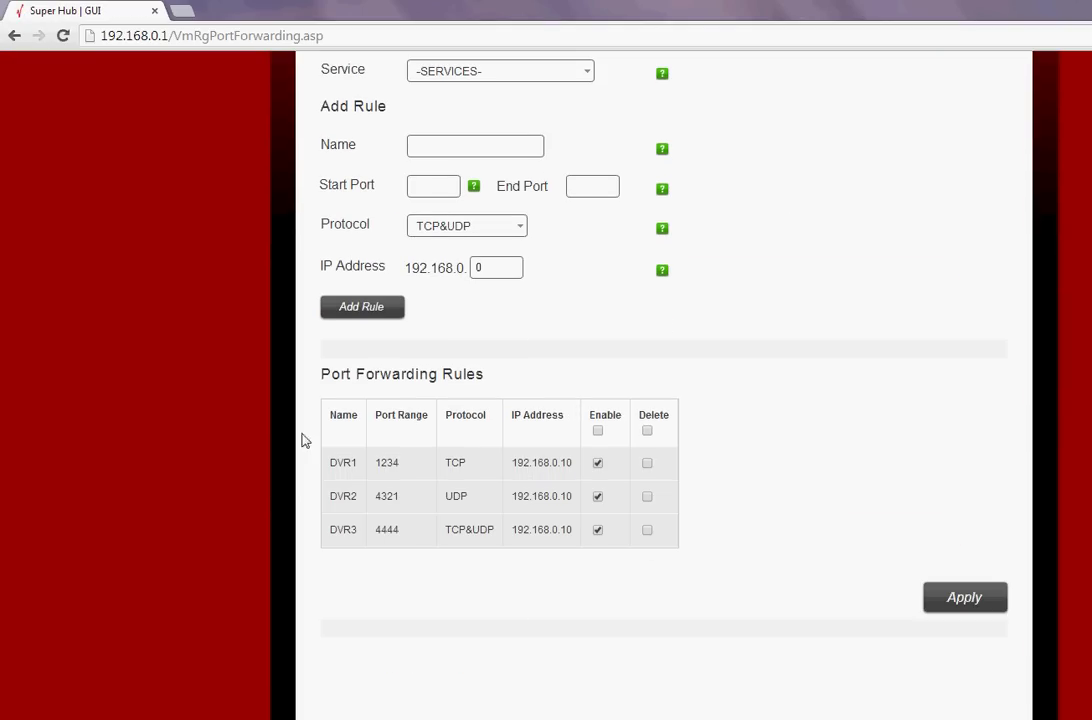